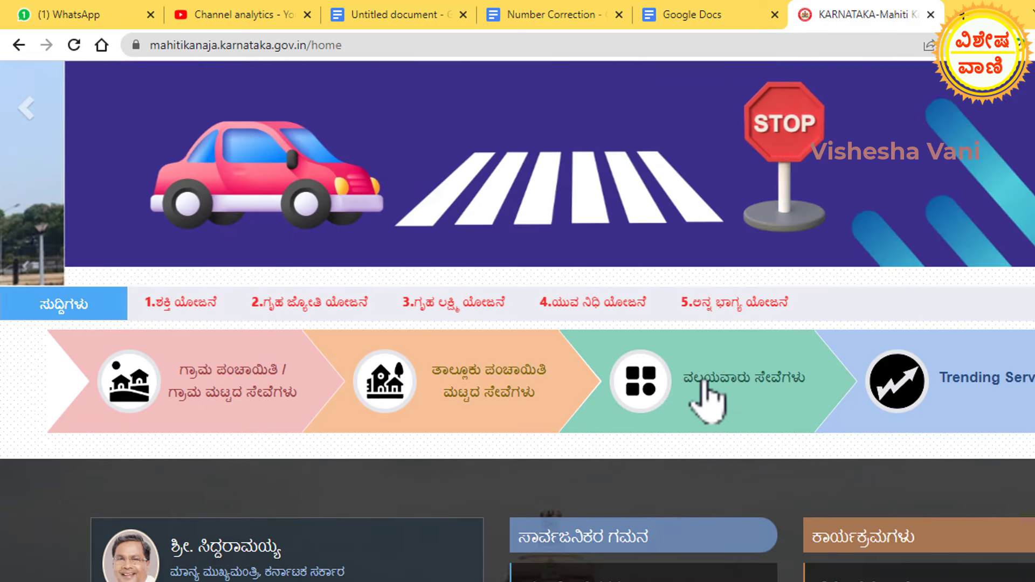
Open the ವಲಯವಾರು ಸೇವೆಗಳು (sector-wise services) listing from the home page.
left_click(701, 379)
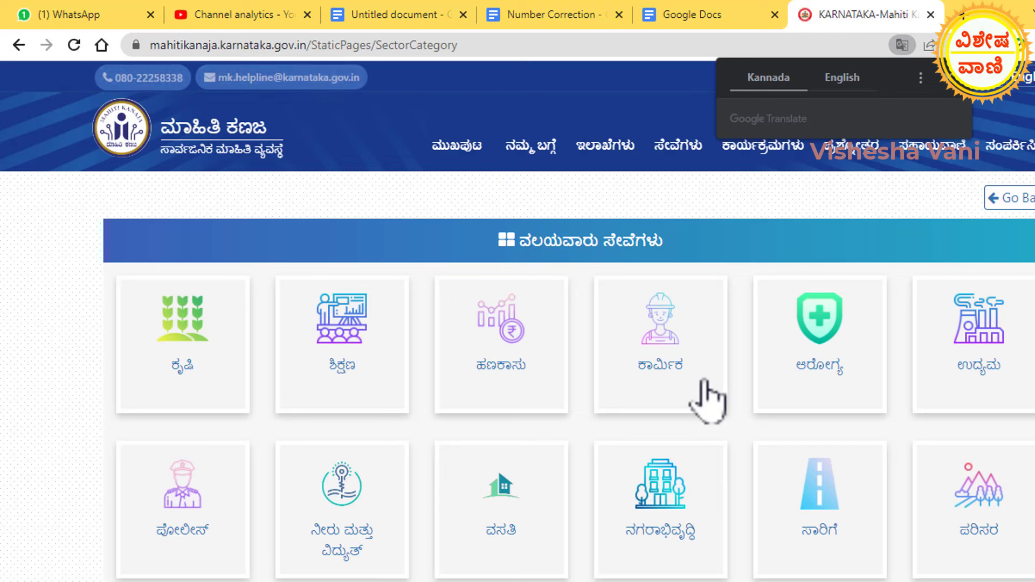
Open the ಹಣಕಾಸು (finance) sector tile to reach Pension Sector Services.
scroll(781, 388, "down", 3)
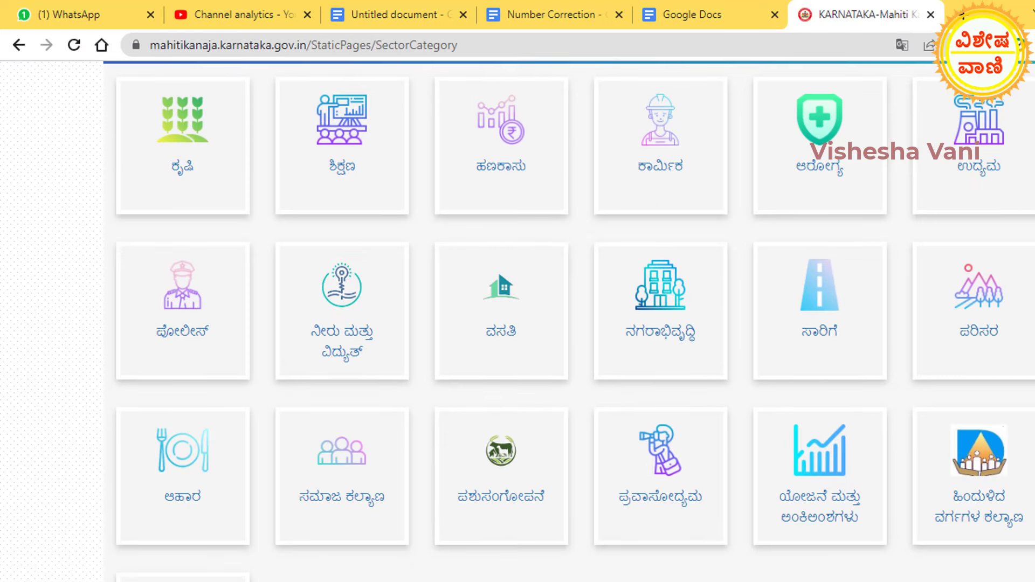
scroll(568, 324, "down", 3)
scroll(568, 324, "up", 5)
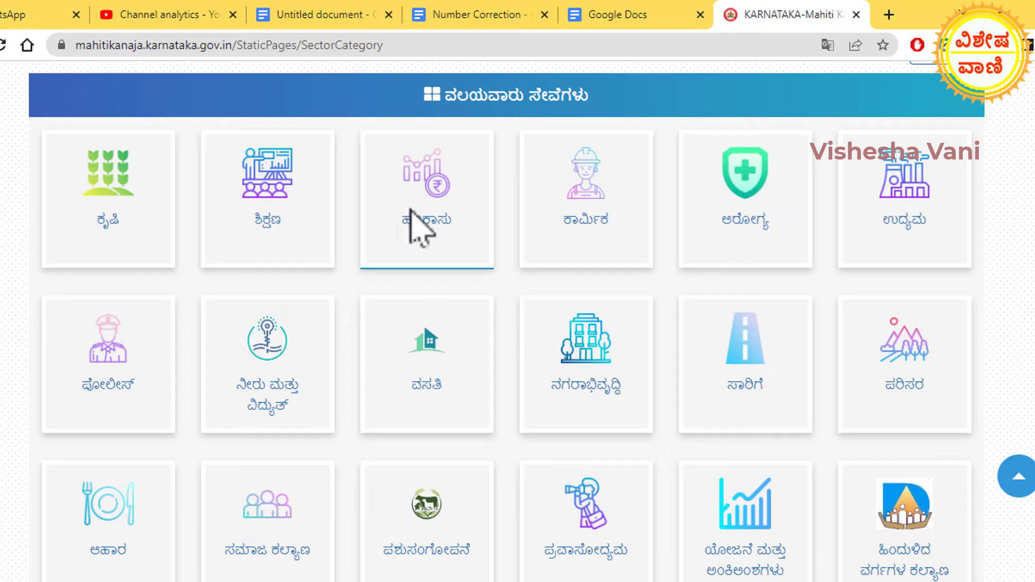
left_click(429, 220)
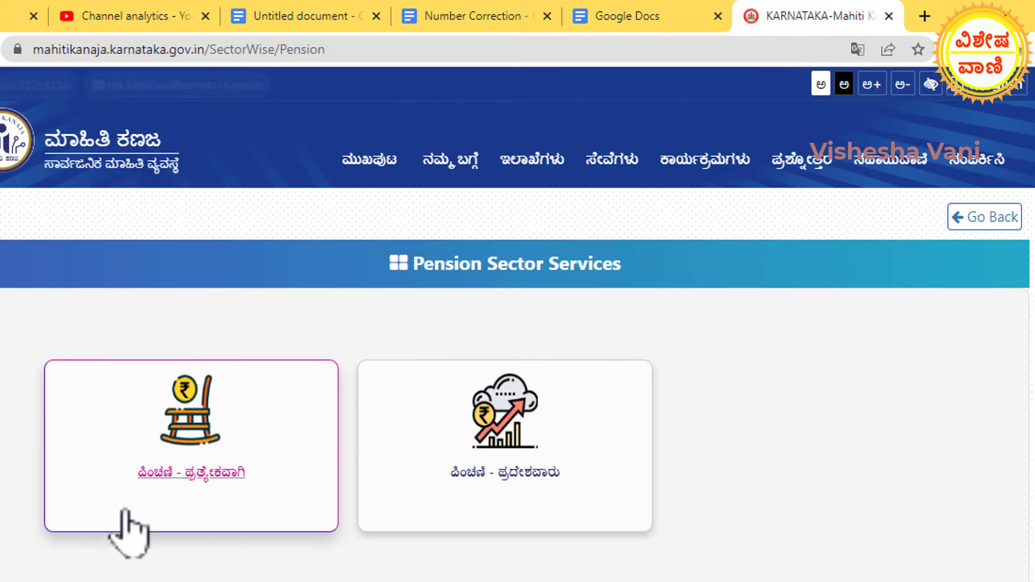
left_click(208, 474)
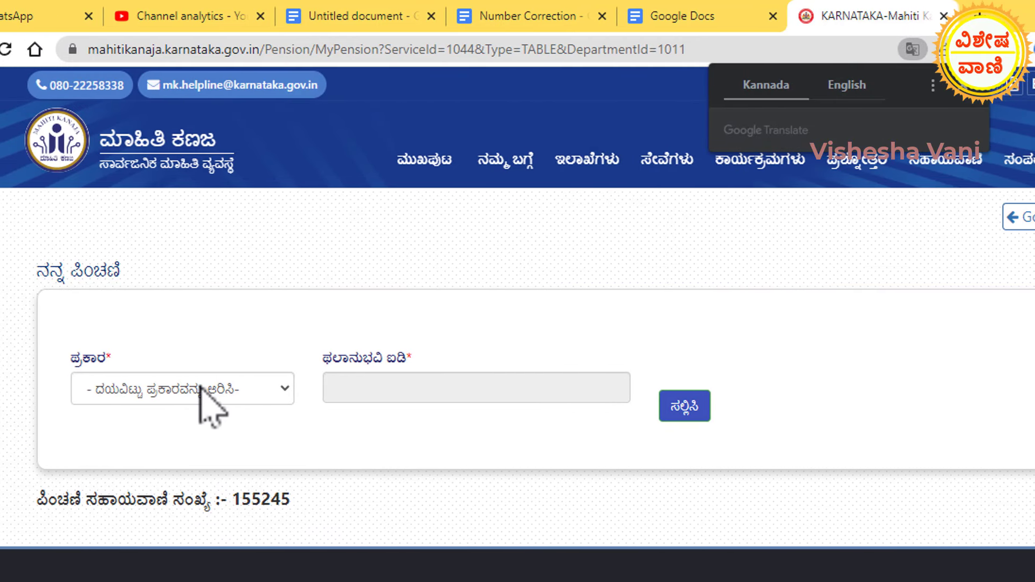
left_click(202, 389)
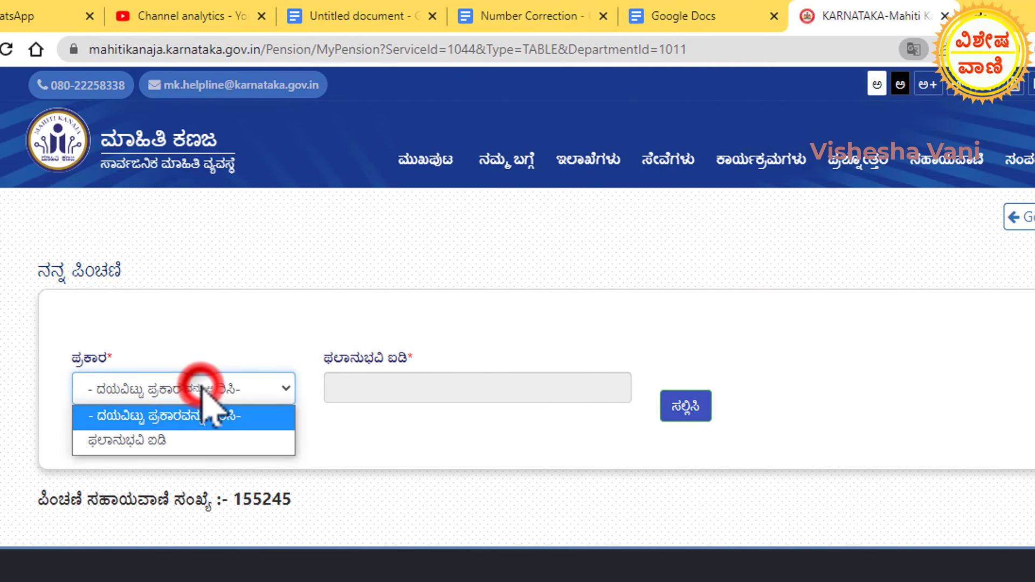
left_click(155, 439)
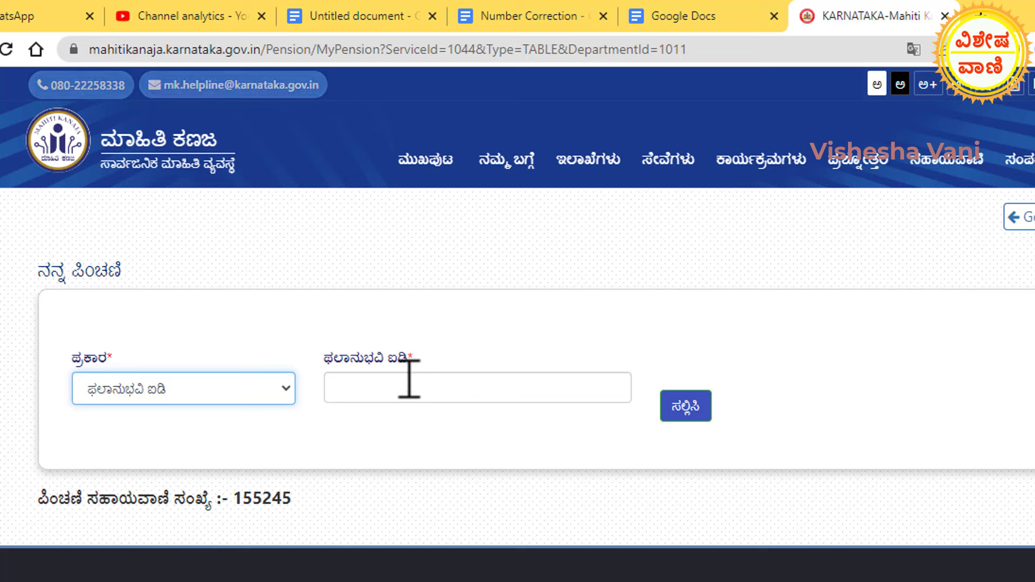
left_click(409, 381)
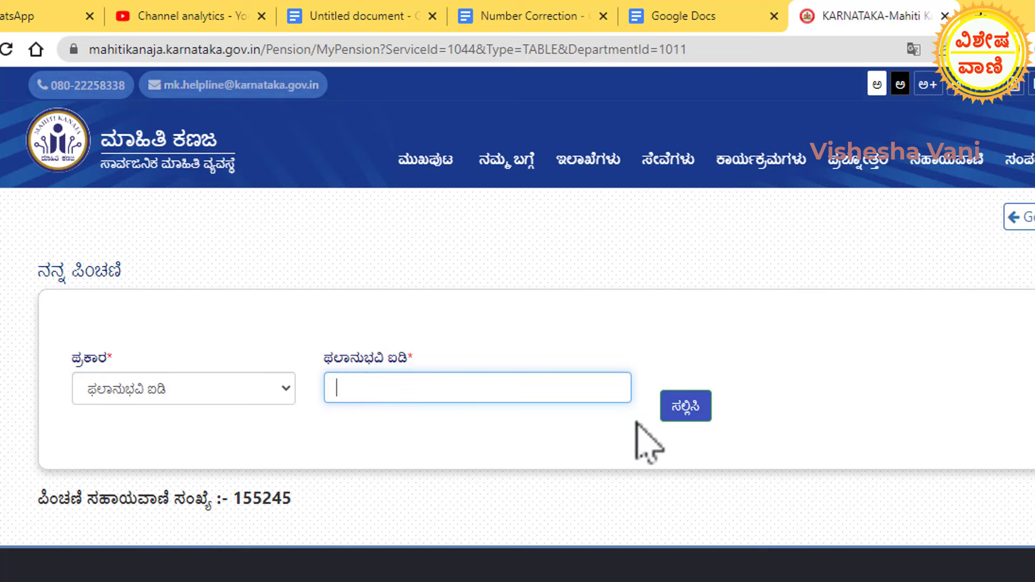
left_click(677, 428)
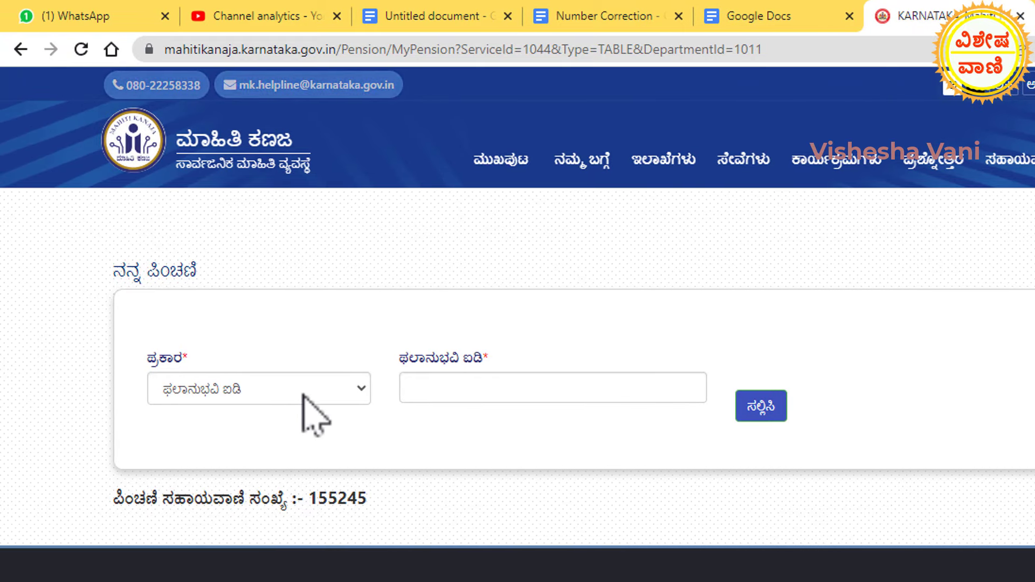
left_click(21, 49)
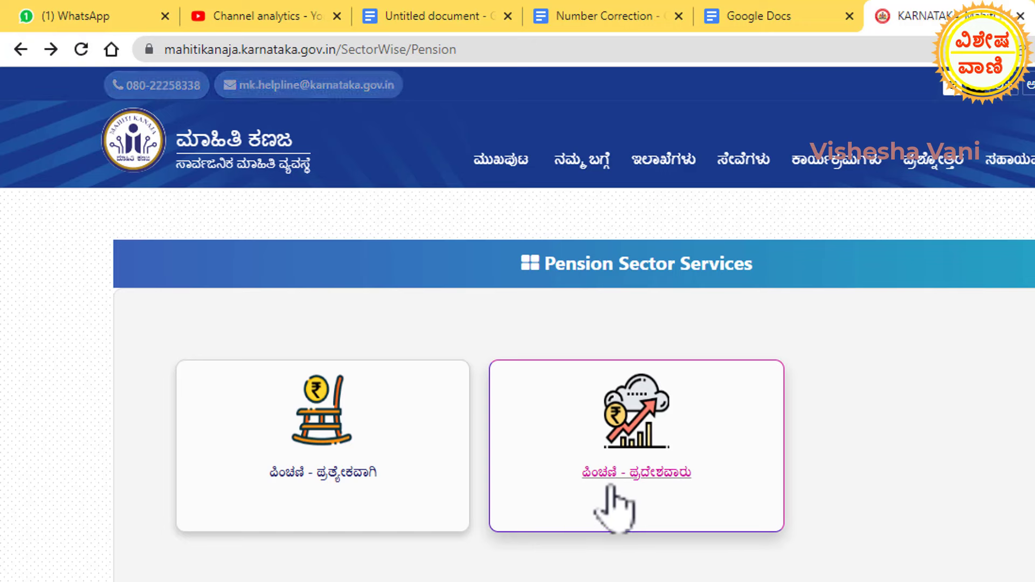
Submit the region-wise pension form for rural ಬಾಗಲಕೋಟೆ, ಬಾದಾಮಿ taluk, ಬದಾಮಿ hobli, village ಅಡಗಲ್ಲ (ಬದಾಮಿ).
left_click(648, 473)
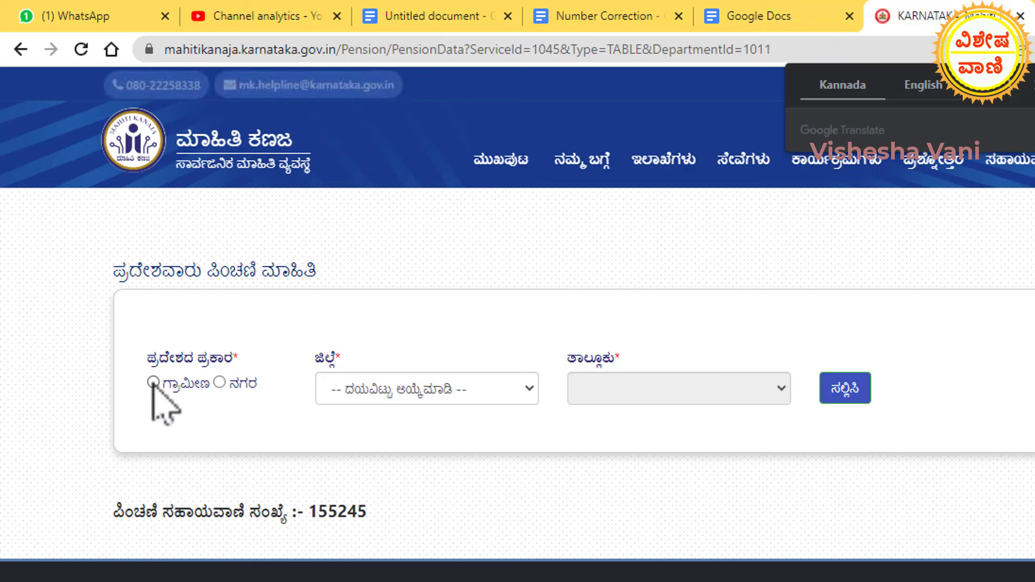
left_click(153, 382)
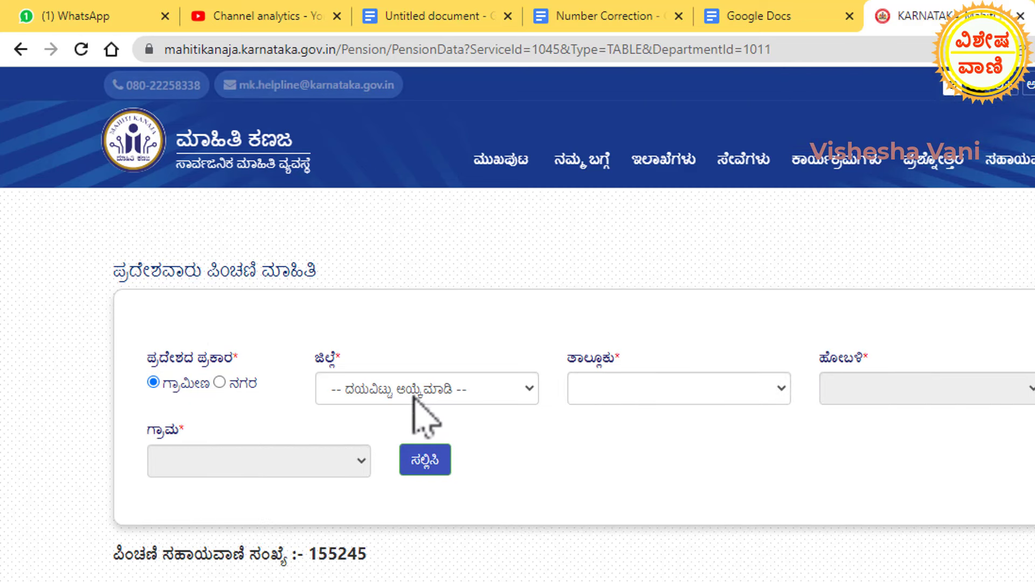
left_click(433, 387)
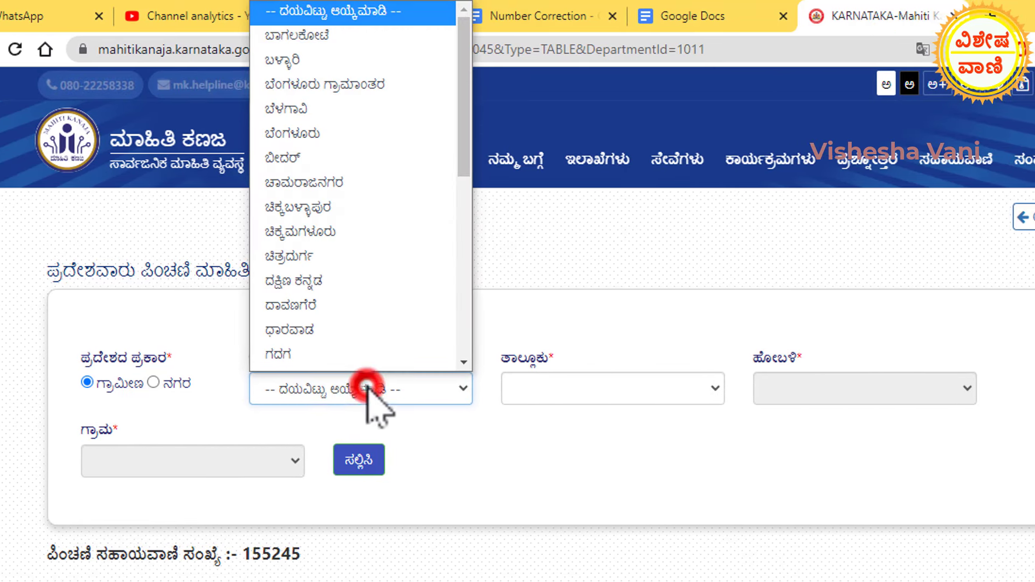
left_click(364, 39)
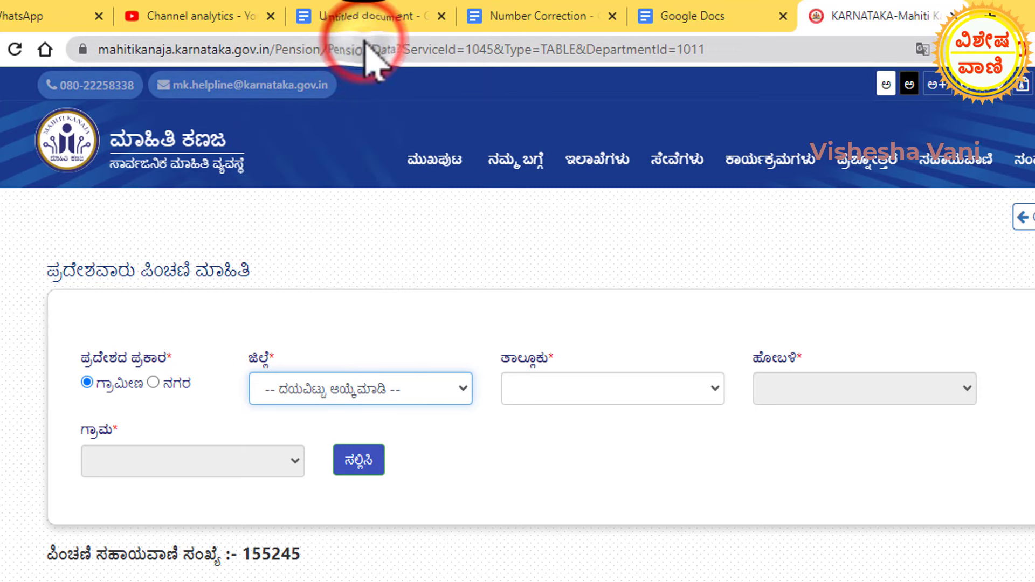
left_click(617, 392)
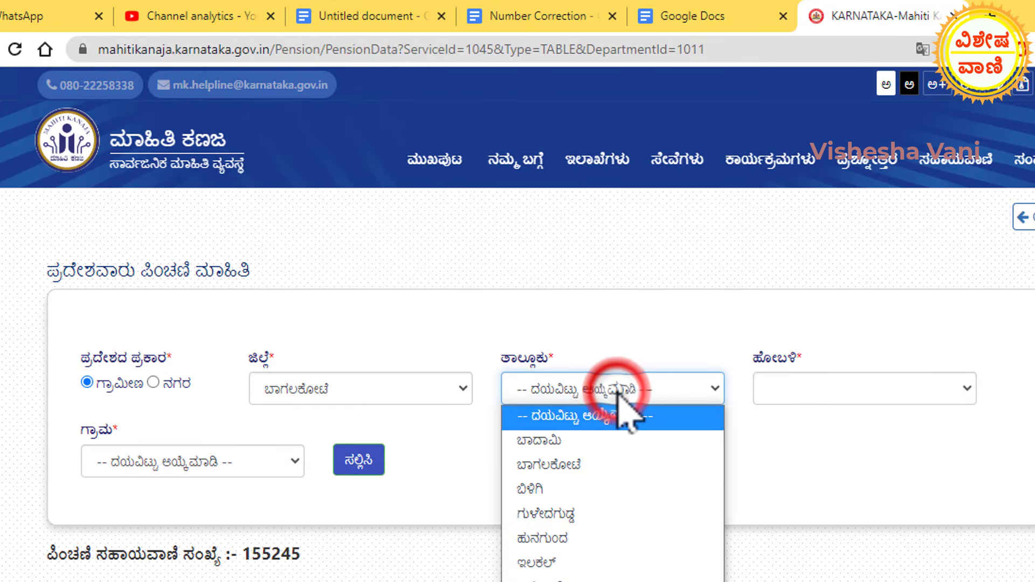
left_click(577, 452)
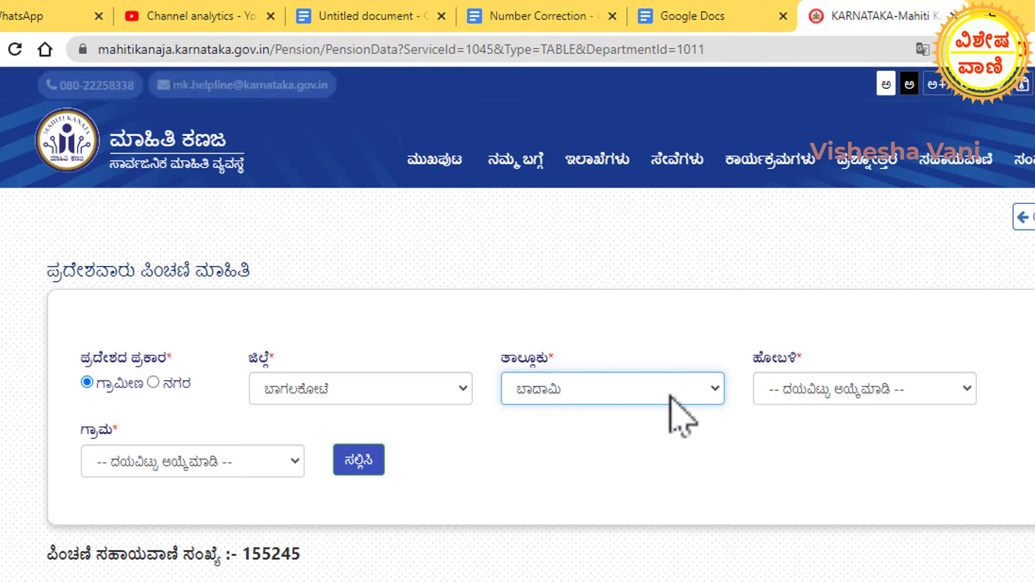
left_click(823, 390)
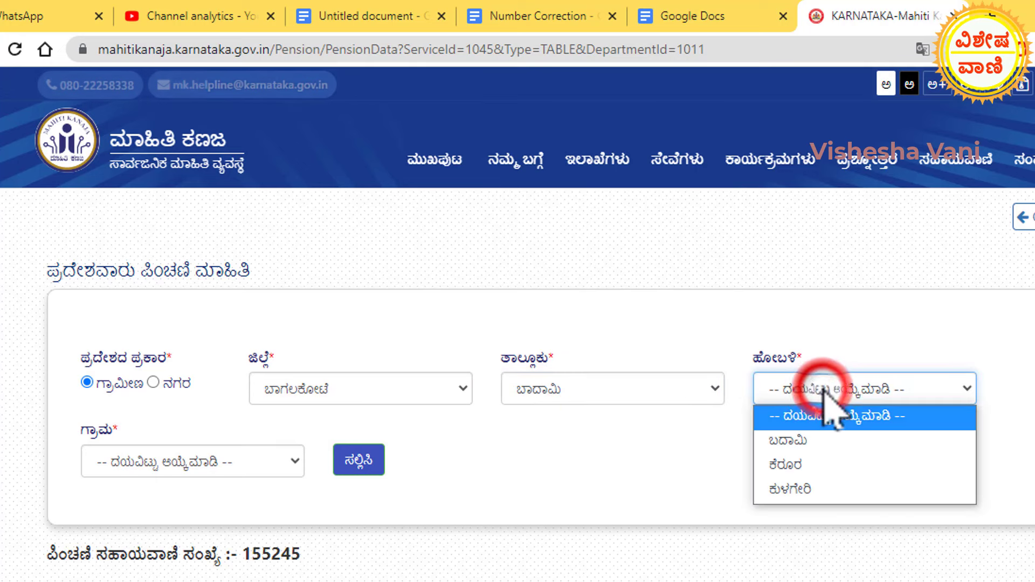
left_click(809, 442)
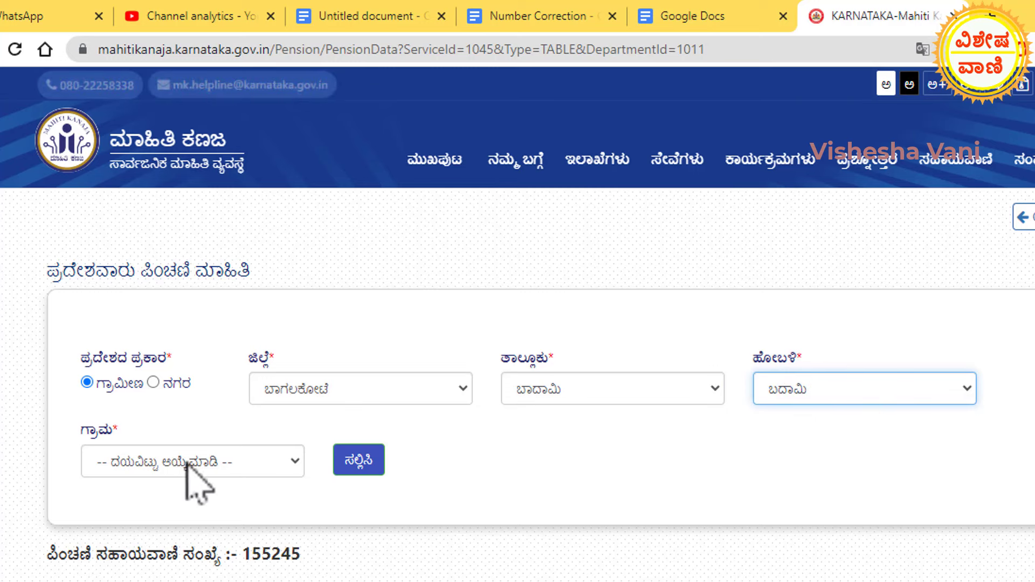
left_click(237, 465)
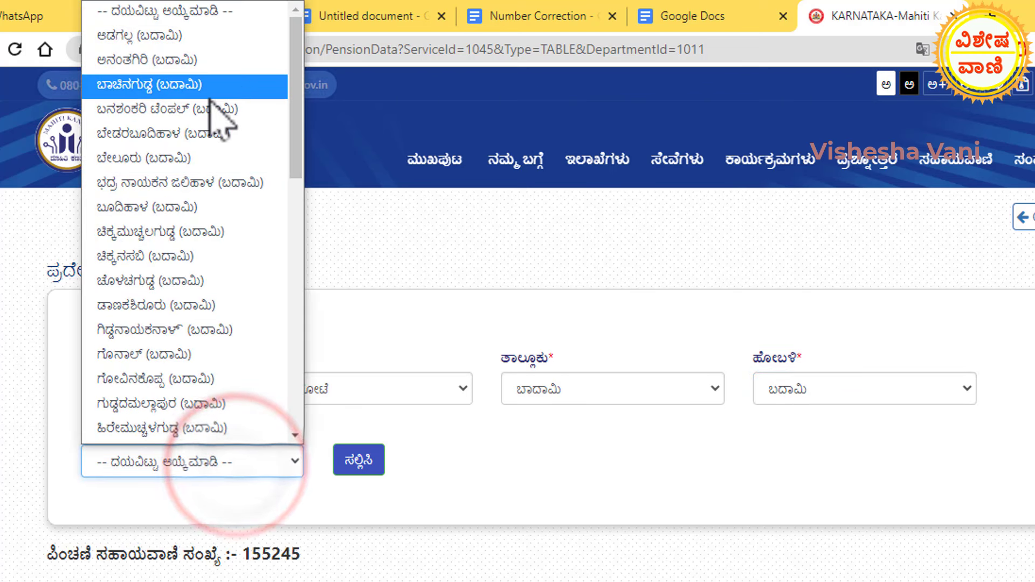
left_click(182, 37)
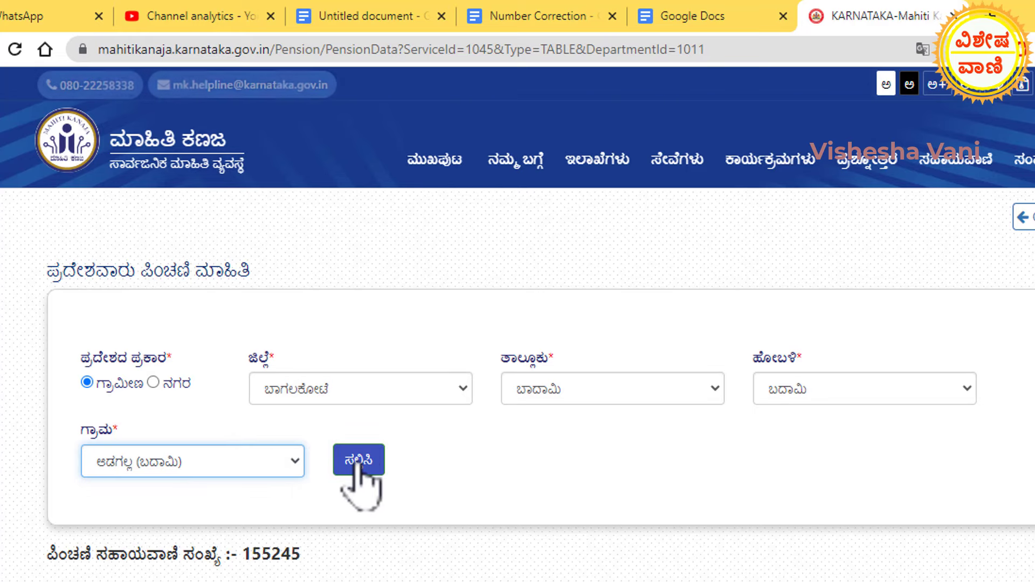
left_click(358, 464)
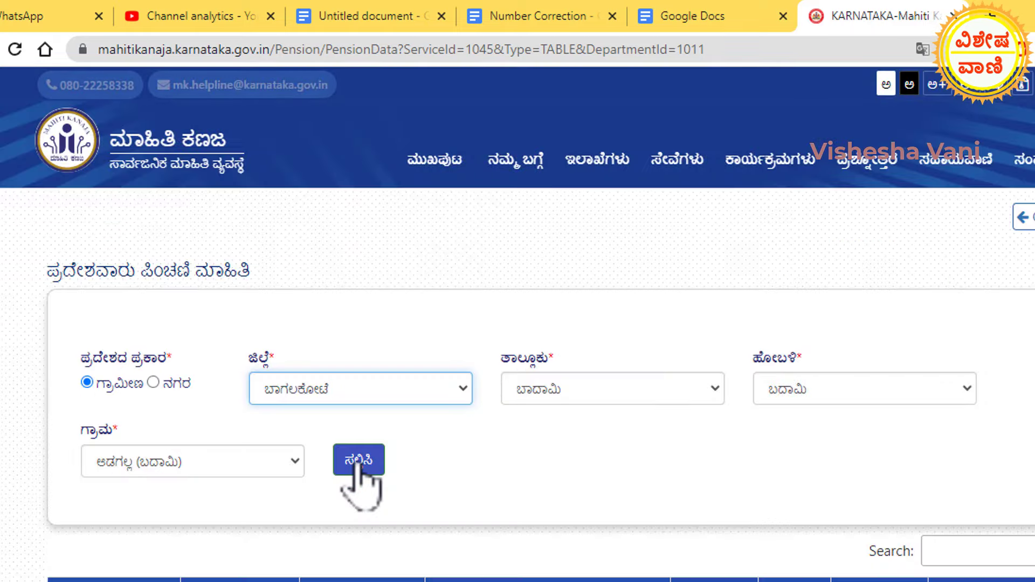
scroll(357, 465, "down", 6)
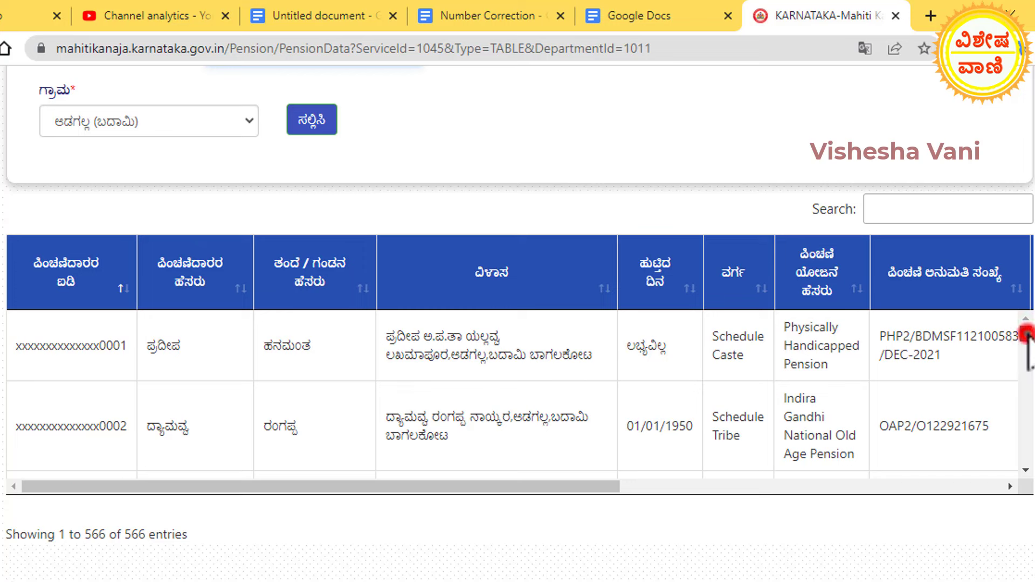
left_click_drag(1026, 333, 1026, 357)
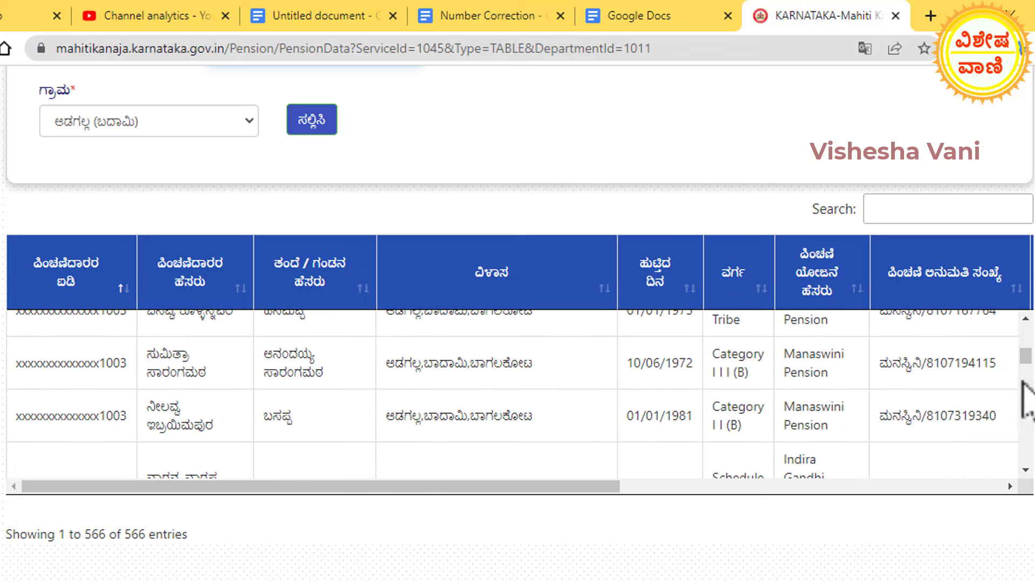
left_click_drag(1027, 359, 1027, 374)
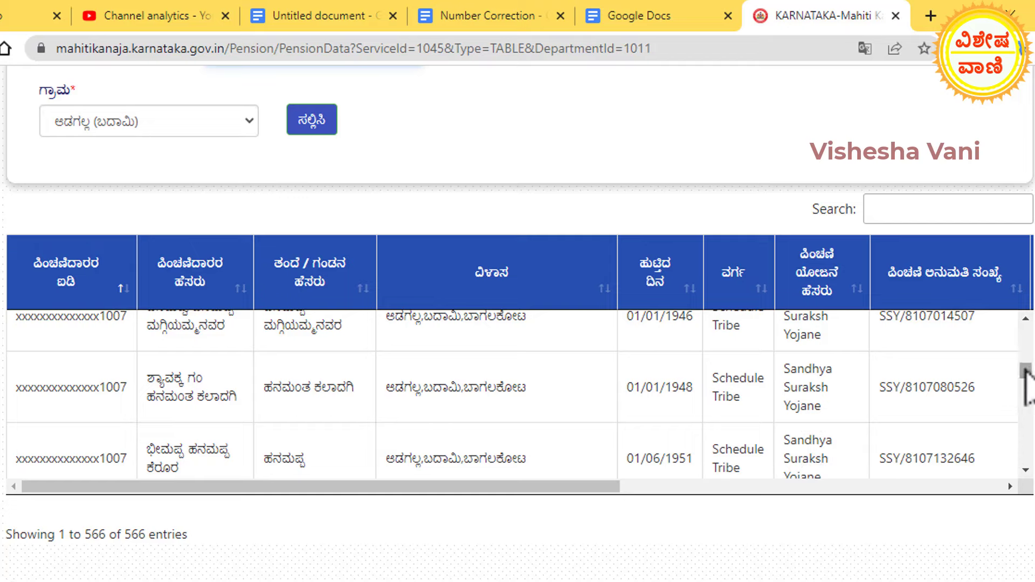
left_click_drag(1025, 370, 1022, 388)
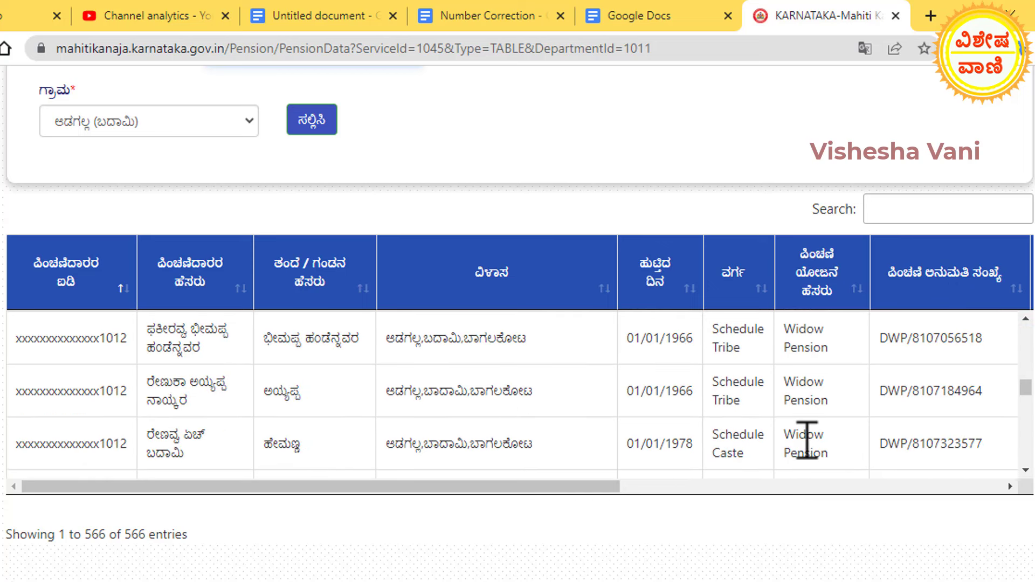
left_click_drag(585, 486, 1009, 489)
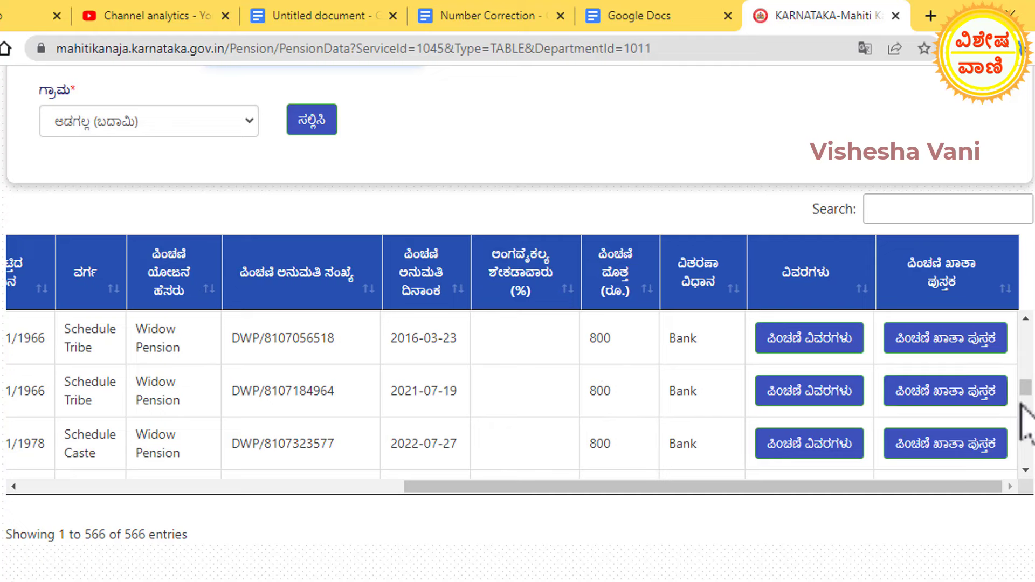
left_click_drag(1026, 402, 1024, 366)
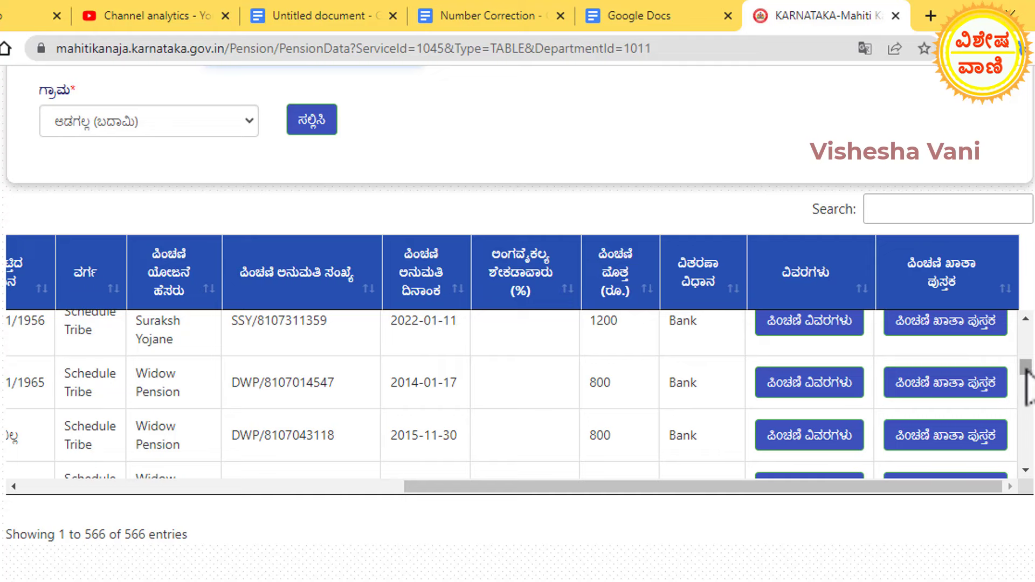
left_click_drag(1025, 371, 1023, 362)
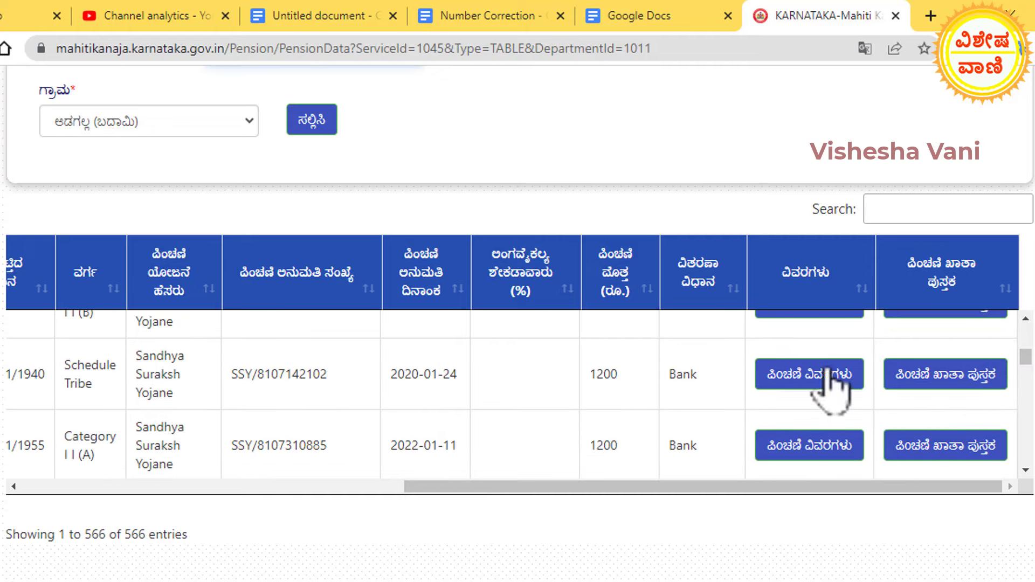
left_click(811, 374)
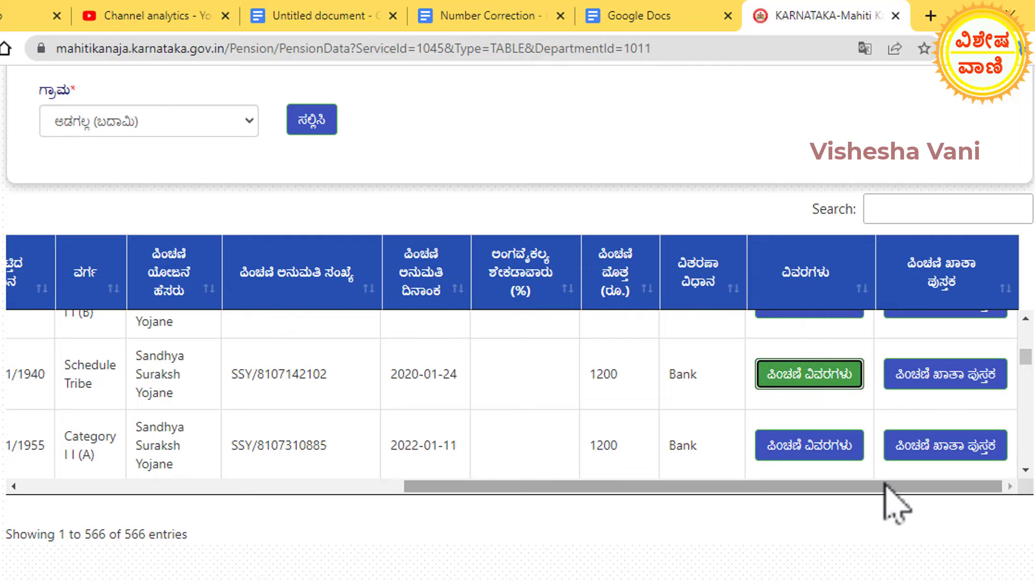
left_click_drag(884, 485, 349, 503)
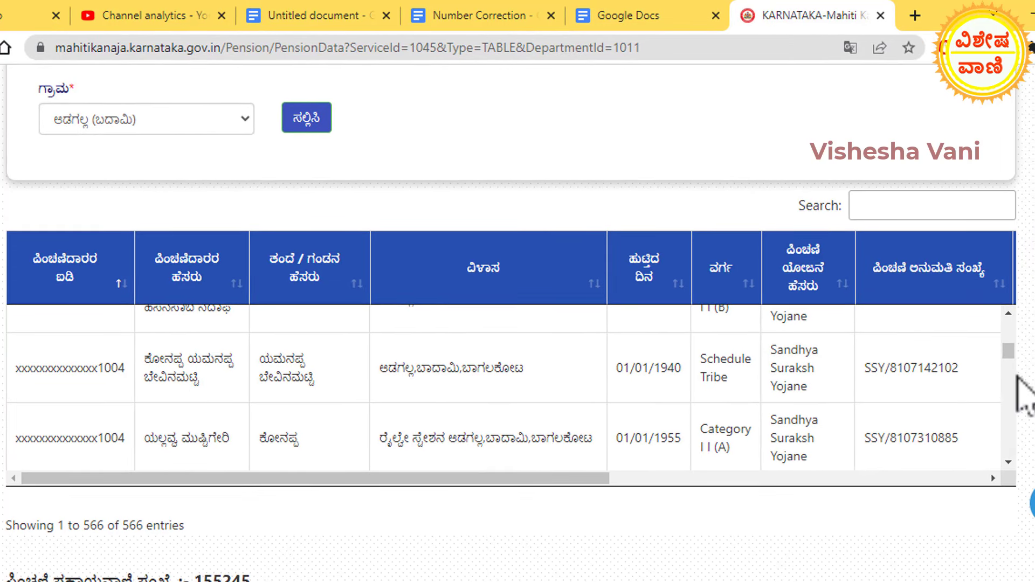
left_click_drag(1009, 351, 1010, 380)
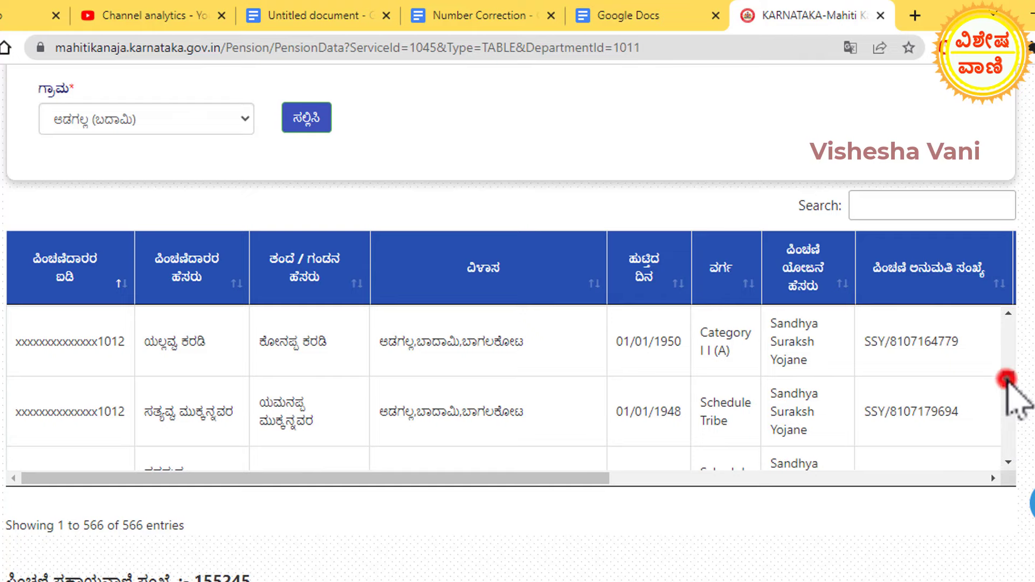
left_click_drag(1006, 378, 1007, 454)
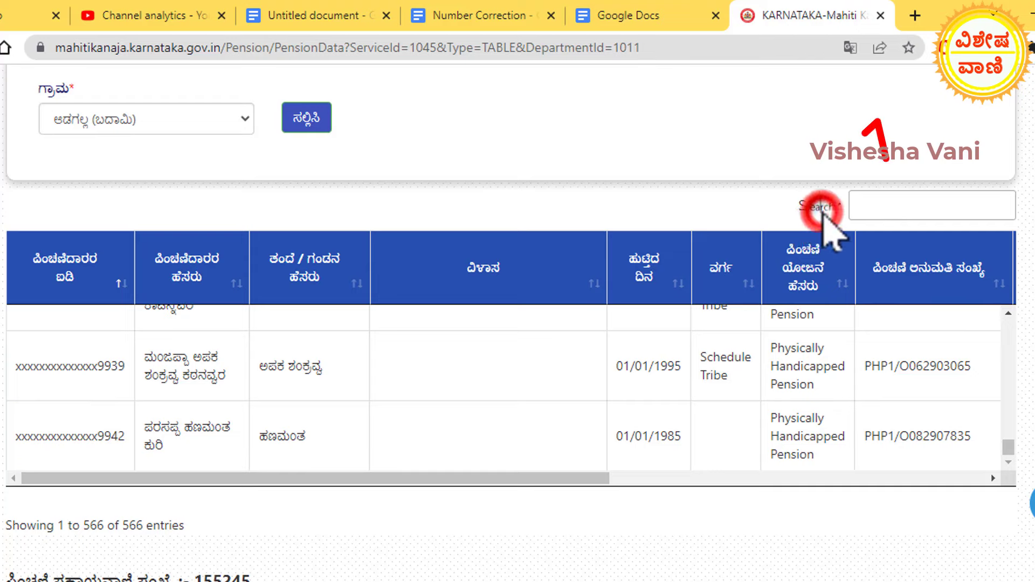
Search the pension table by a pasted sanction number, then clear the search.
left_click(883, 205)
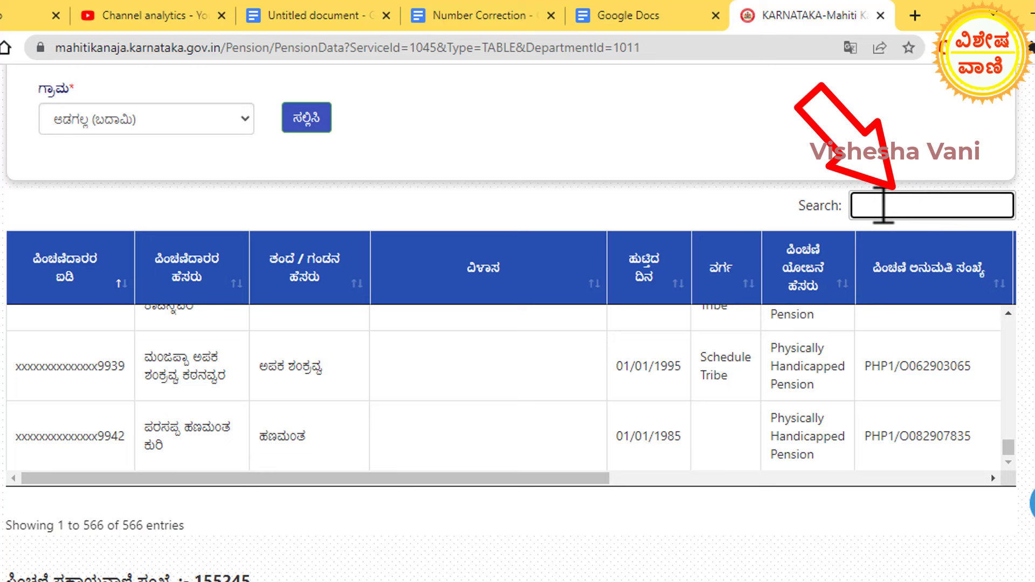
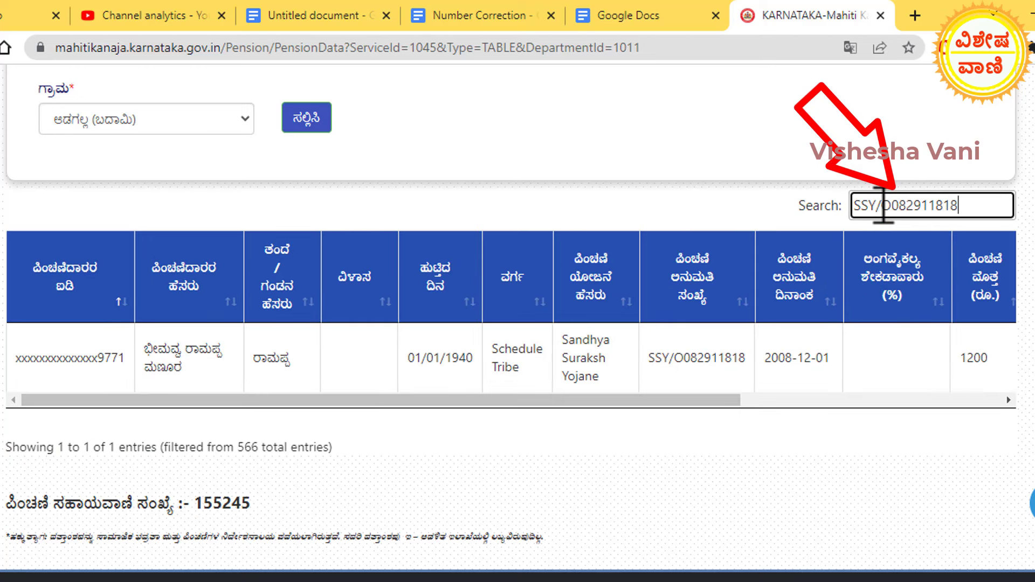
key("ctrl+a")
key("BackSpace")
Search the table by the beneficiary's name and scroll to the buttons column.
left_click(893, 210)
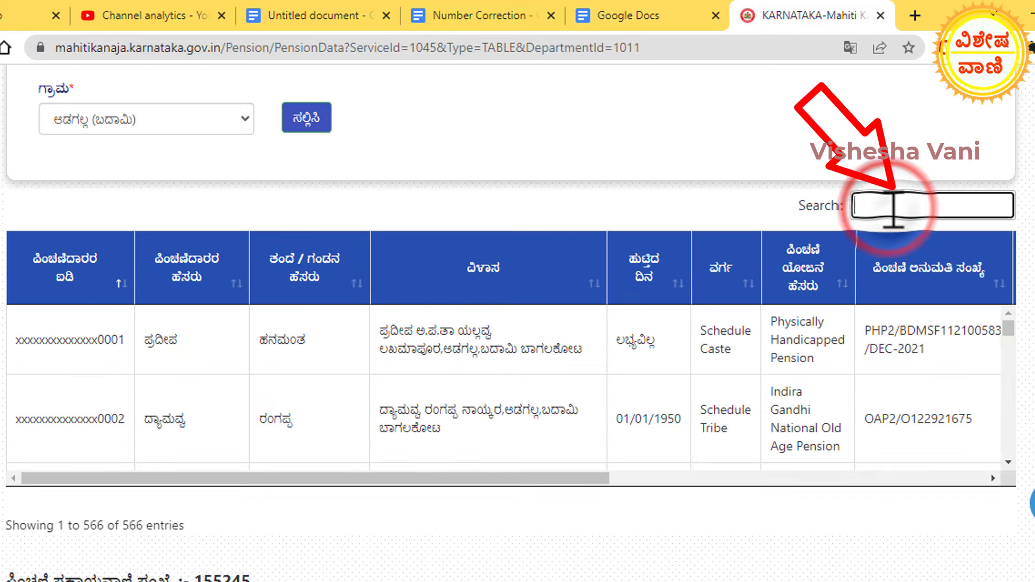
type("ರಾಮಪ್ಪ")
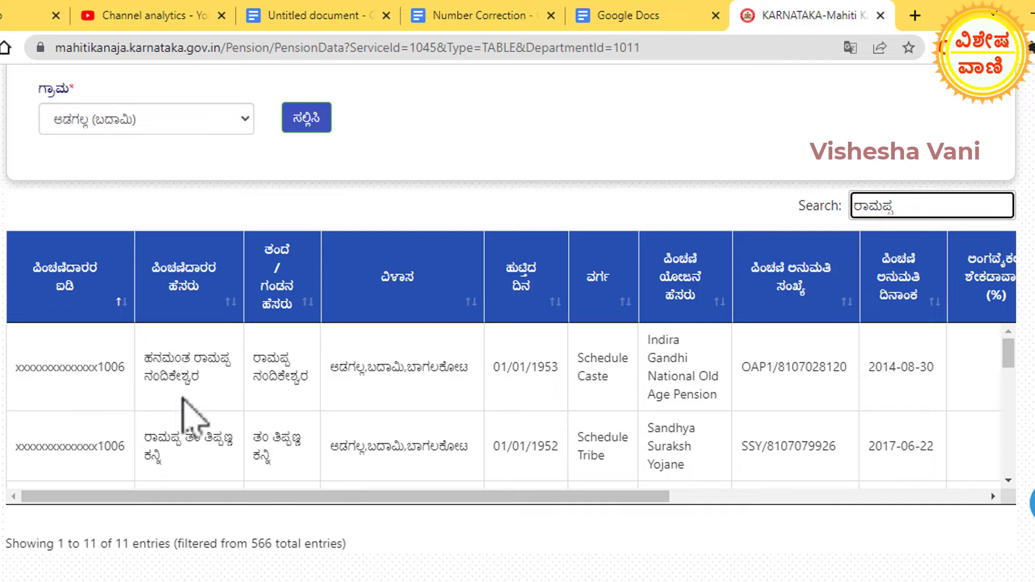
left_click_drag(1007, 348, 1007, 512)
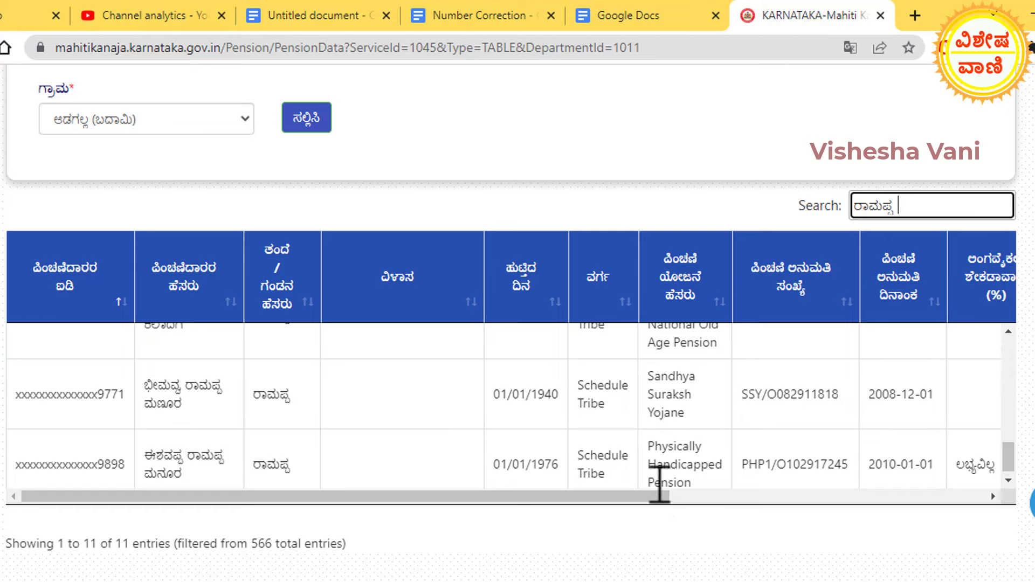
left_click_drag(641, 496, 693, 450)
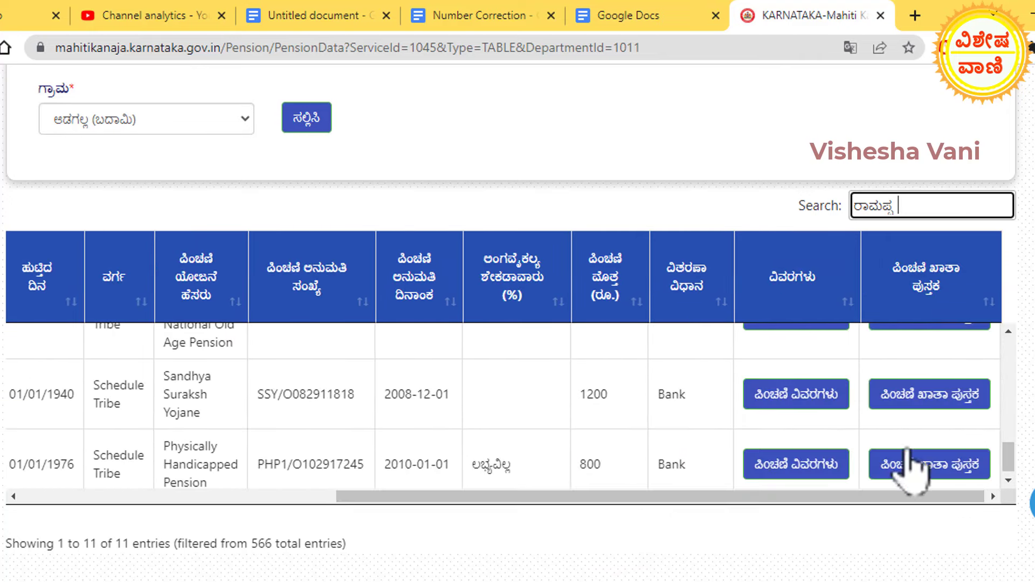
left_click(802, 399)
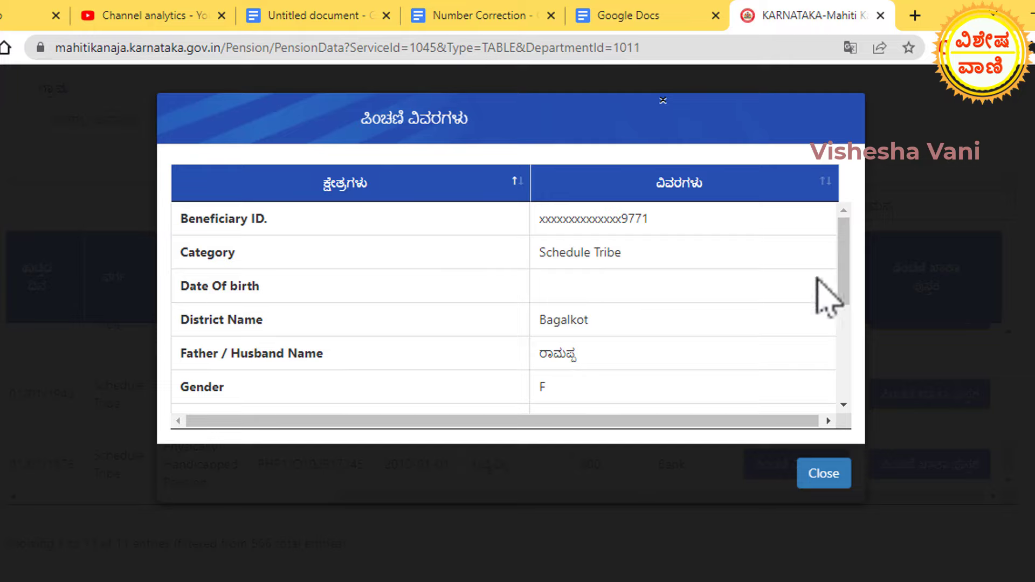
left_click_drag(843, 294, 850, 415)
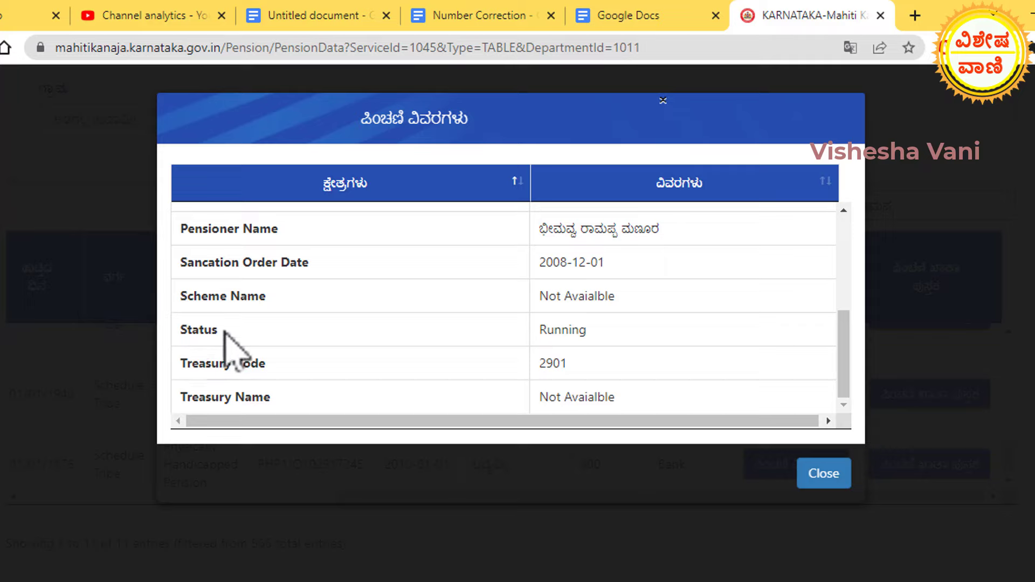
left_click_drag(219, 330, 177, 335)
left_click(228, 333)
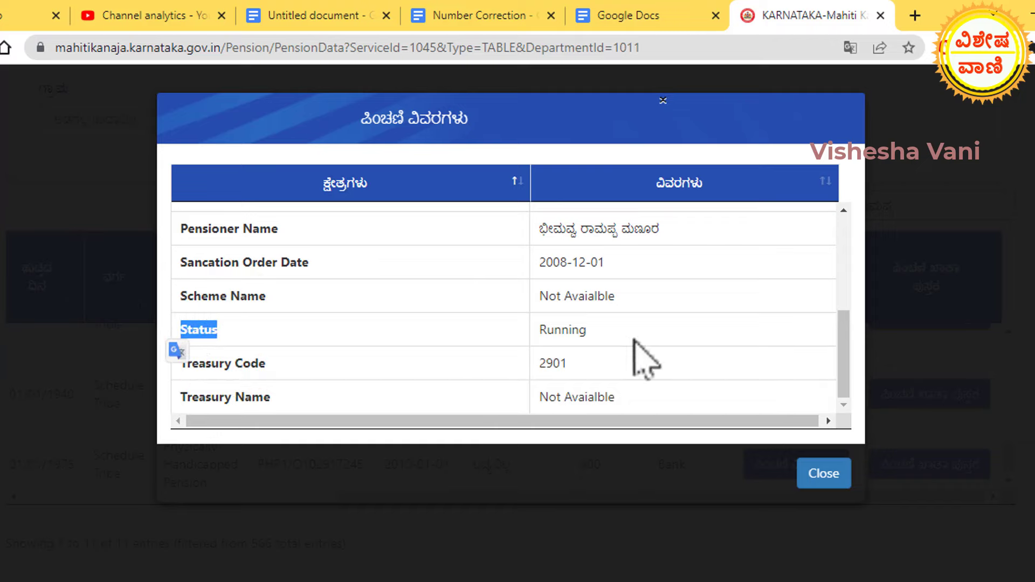
left_click_drag(592, 333, 528, 334)
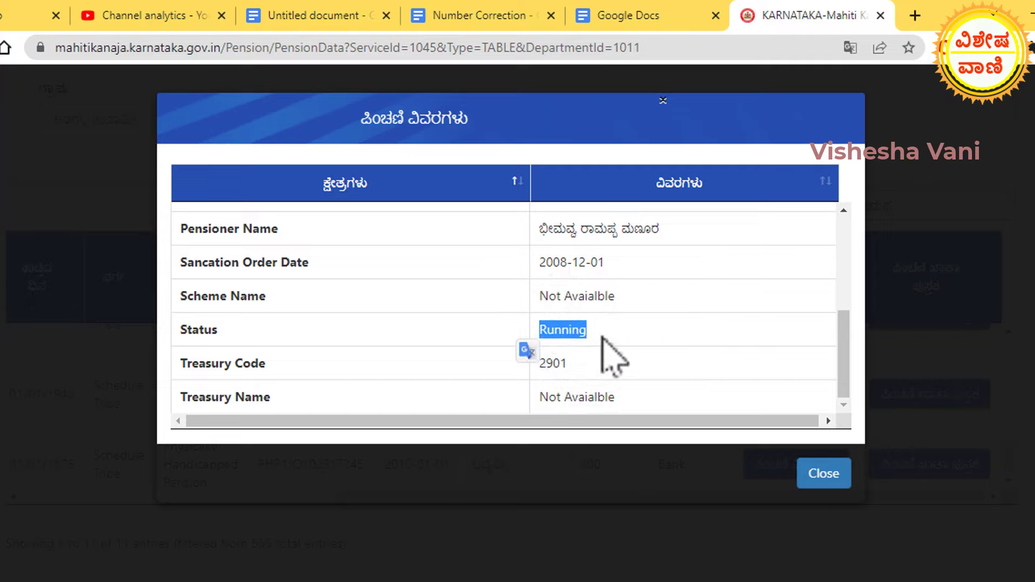
left_click(601, 334)
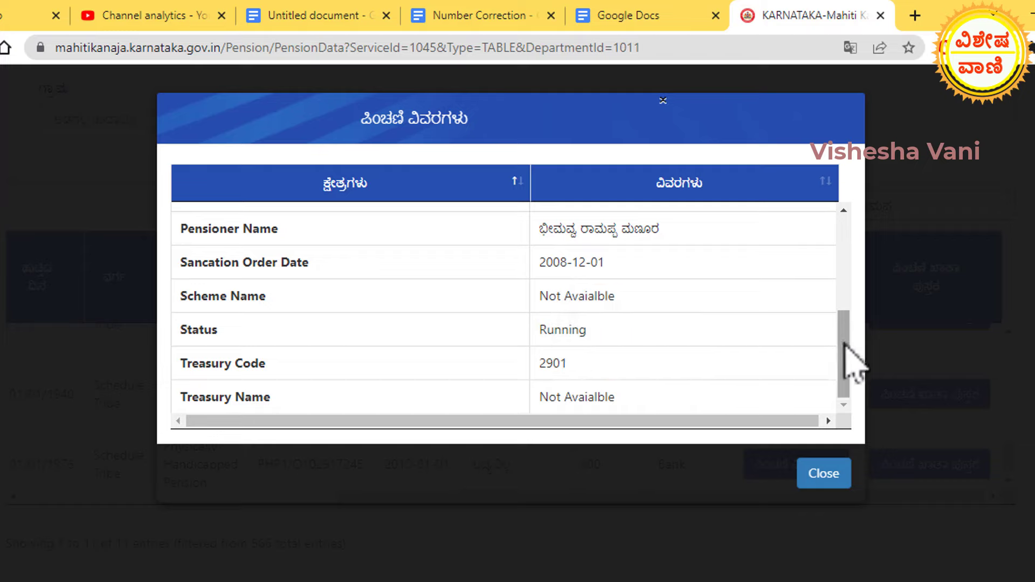
left_click(824, 474)
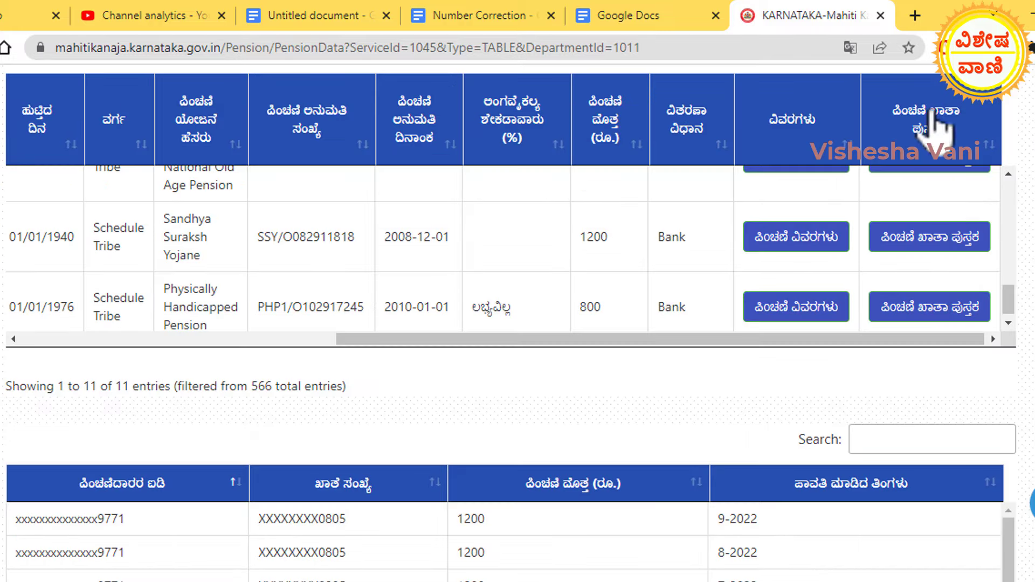
Review the 1940 beneficiary's passbook of 13 payments of 1200, then return to the top of the page.
left_click(944, 244)
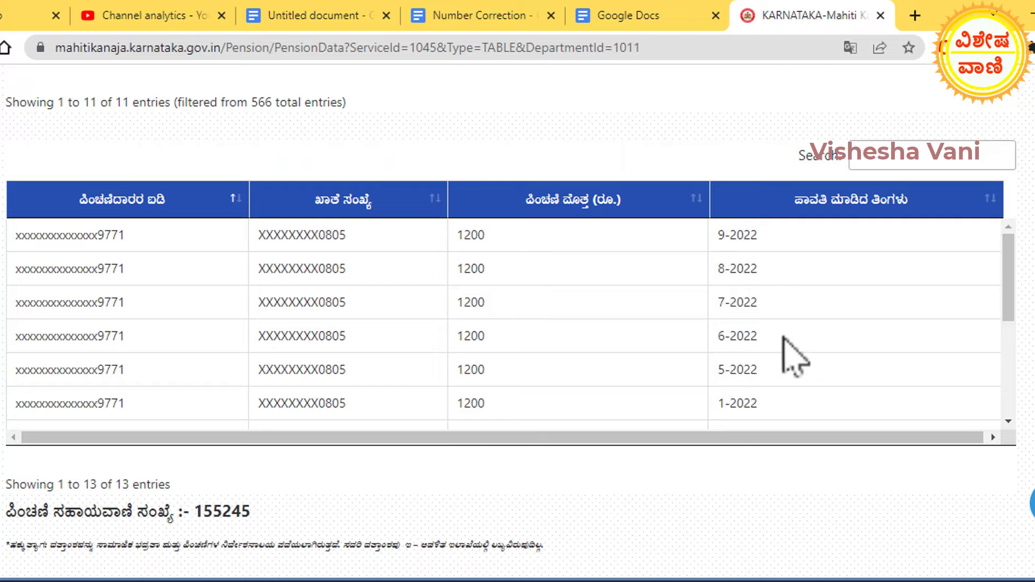
mouse_move(1012, 294)
left_mouse_down()
mouse_move(1016, 434)
mouse_move(1021, 296)
left_mouse_up()
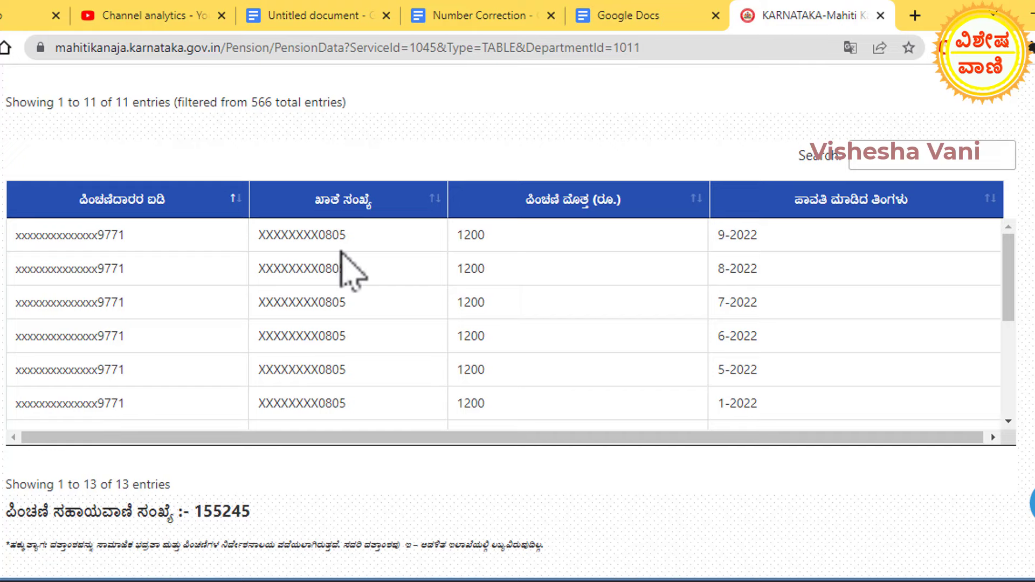
left_click_drag(339, 234, 333, 396)
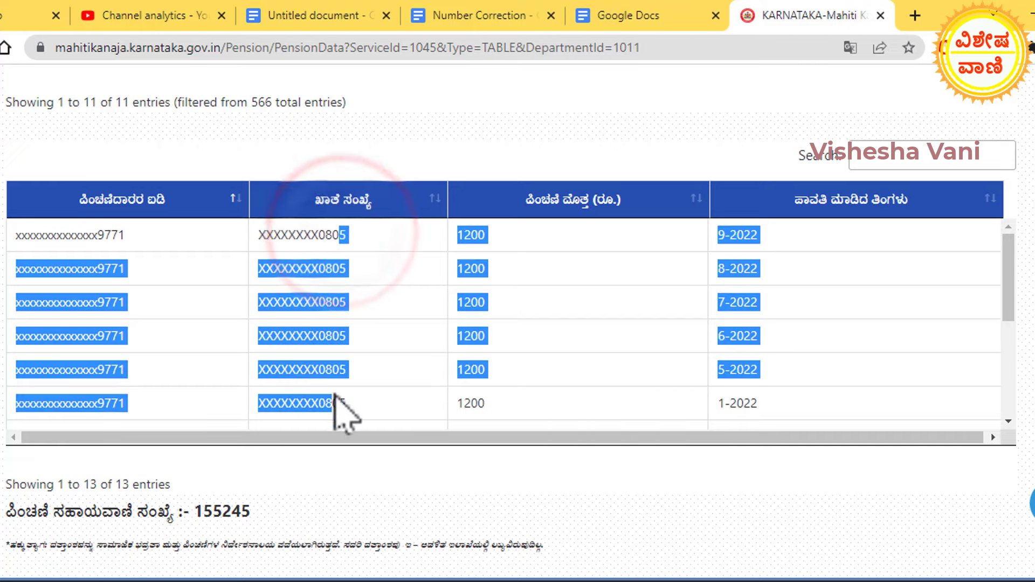
left_click(369, 318)
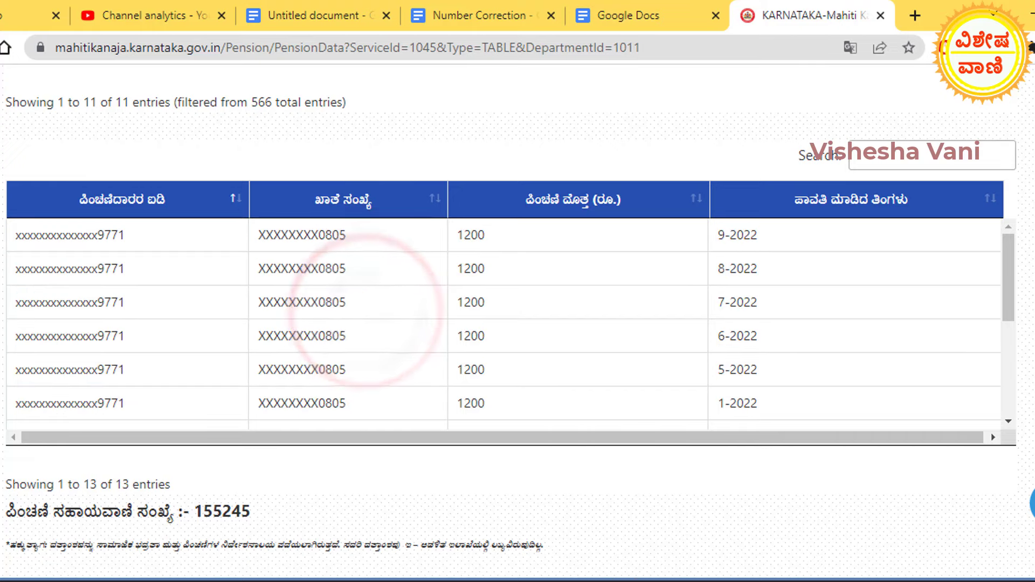
scroll(368, 318, "up", 10)
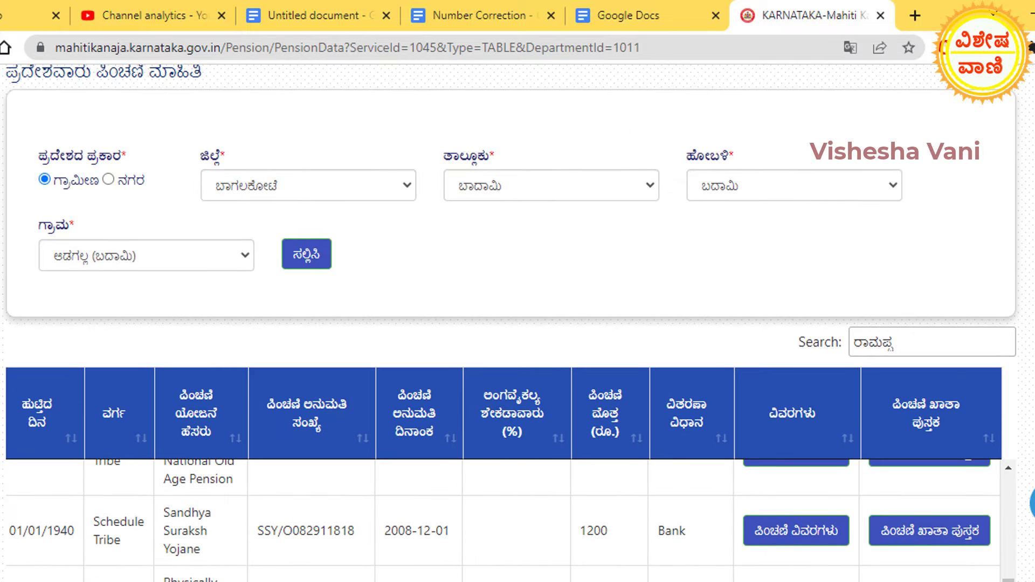
scroll(368, 318, "up", 4)
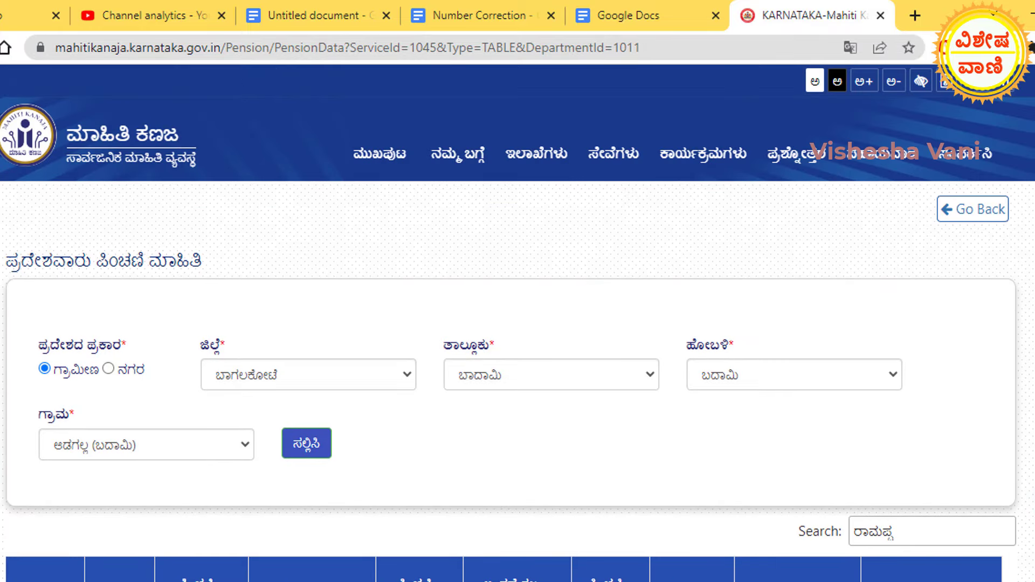